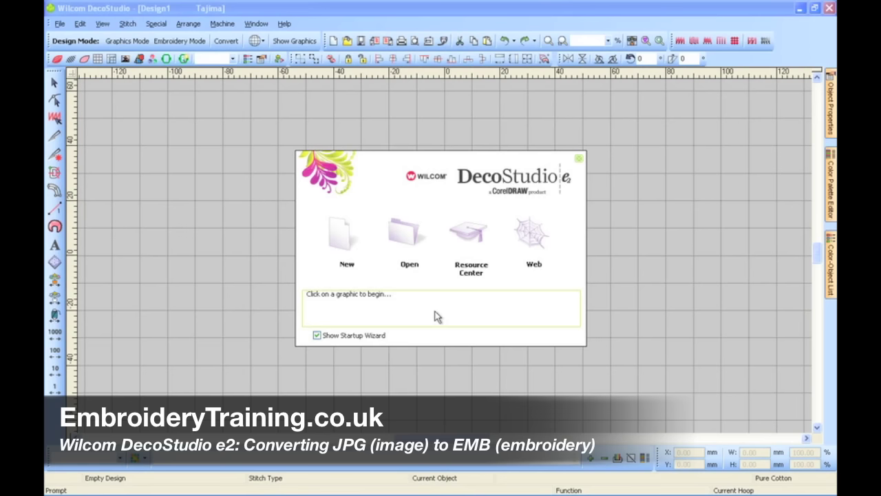
# Step: Start a new Product design using Pure Cotton fabric and the Tajima machine format
pyautogui.click(346, 241)
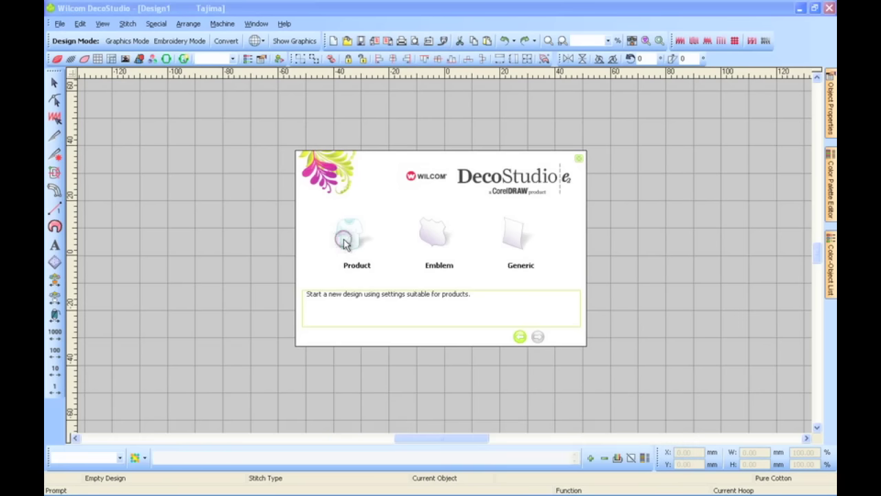
pyautogui.click(346, 241)
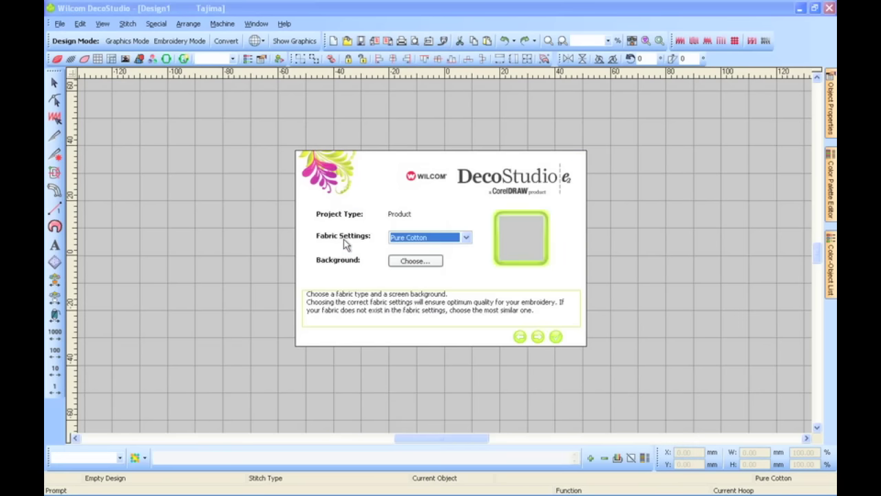
pyautogui.click(466, 237)
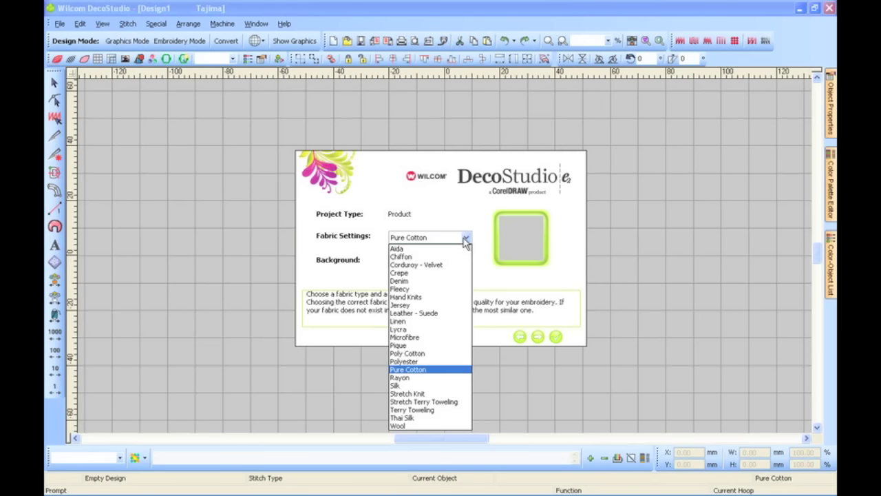
pyautogui.click(466, 241)
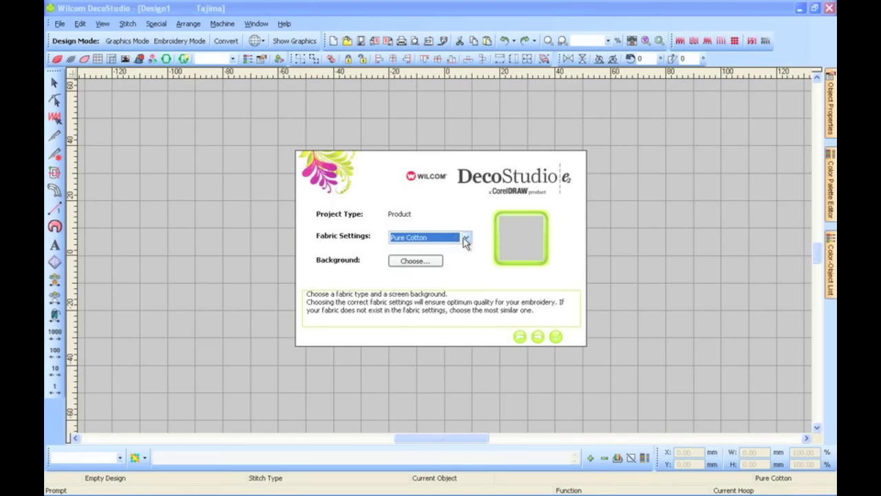
pyautogui.click(537, 337)
pyautogui.click(504, 239)
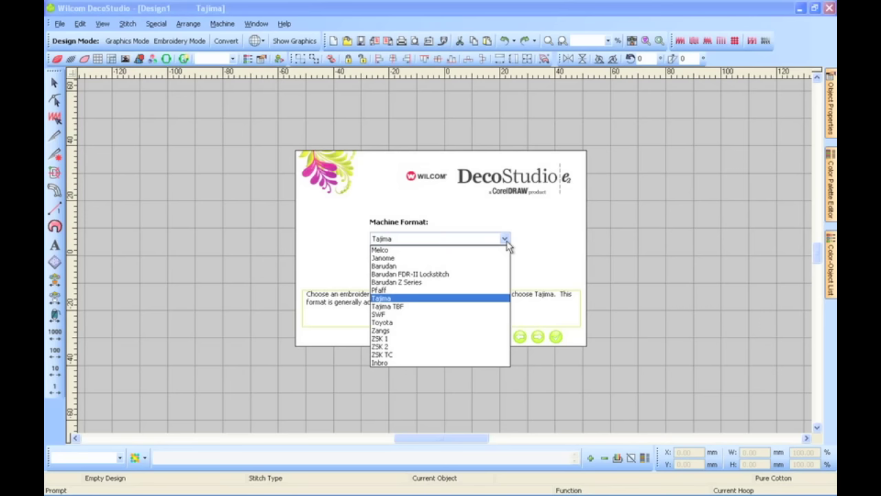
pyautogui.click(507, 241)
pyautogui.click(537, 336)
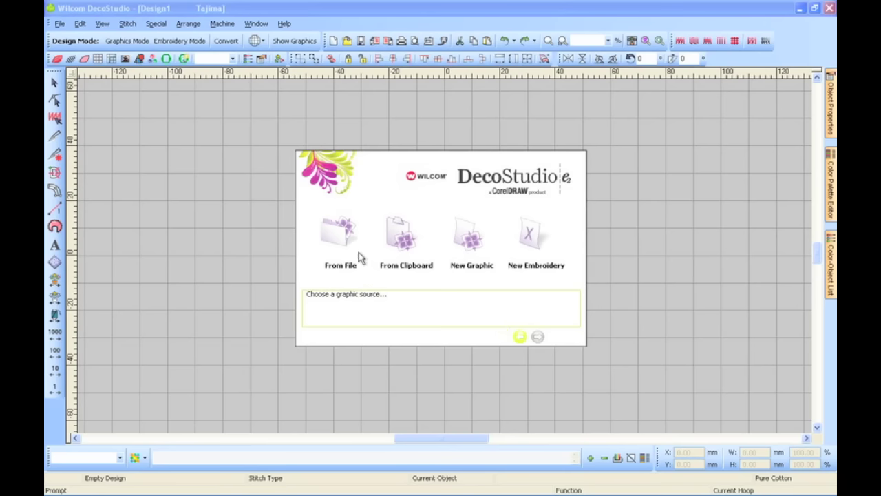
# Step: Choose From File as the graphic source and select rocket1 from the examples folder for import
pyautogui.click(326, 231)
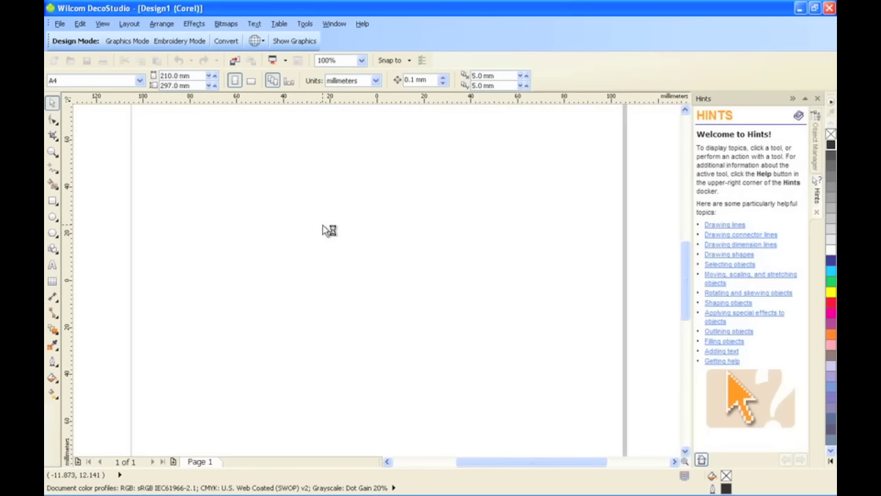
pyautogui.hotkey('ctrl', 'i')
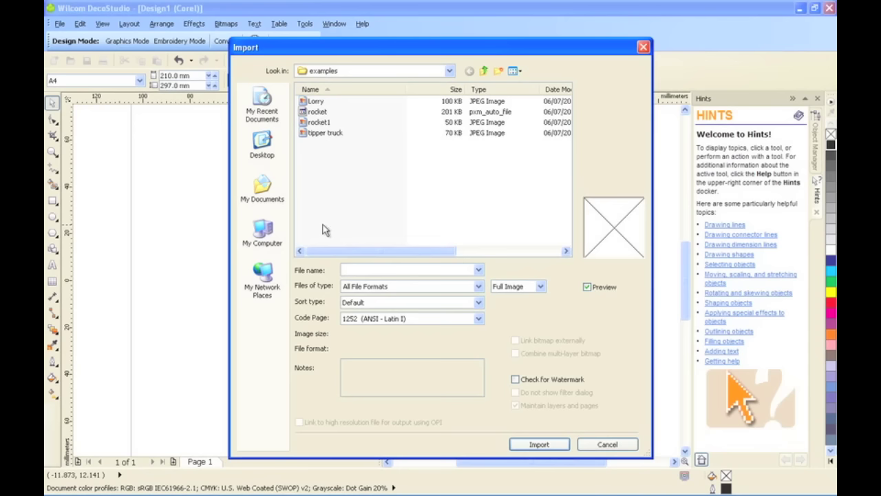
pyautogui.click(318, 124)
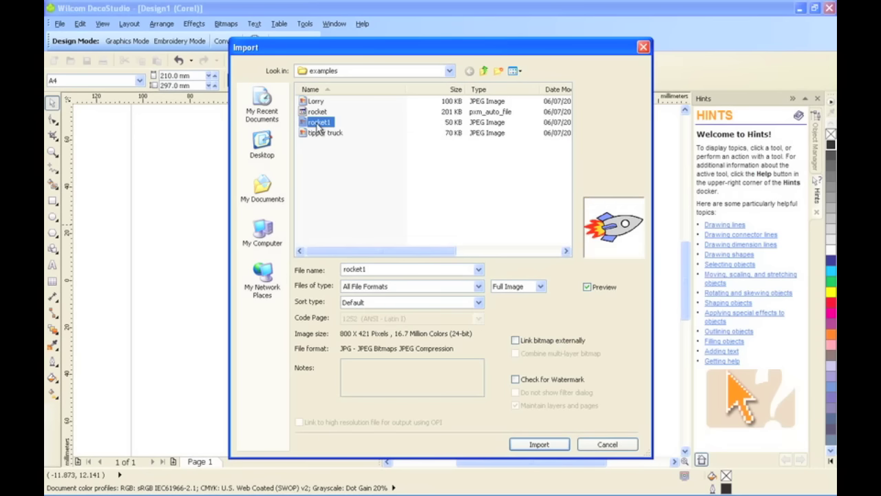
# Step: Import the rocket1 image, place it on the page, and zoom to the selection
pyautogui.click(553, 445)
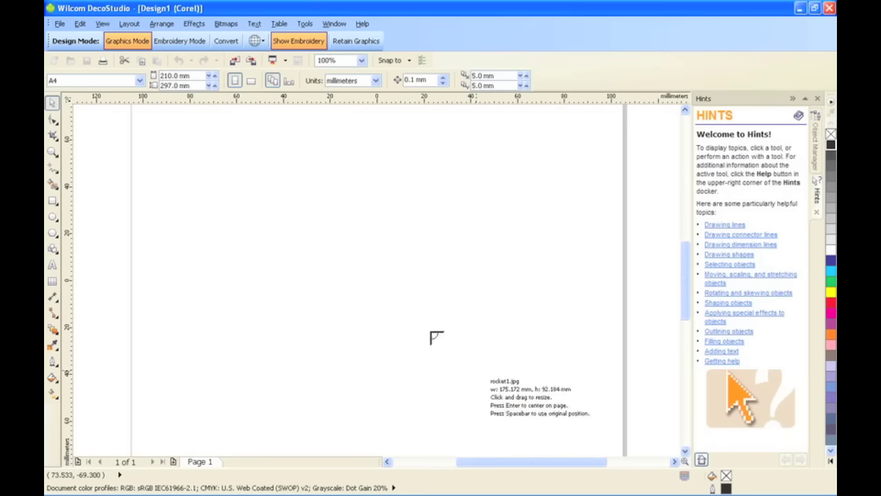
pyautogui.moveTo(252, 196); pyautogui.dragTo(435, 318)
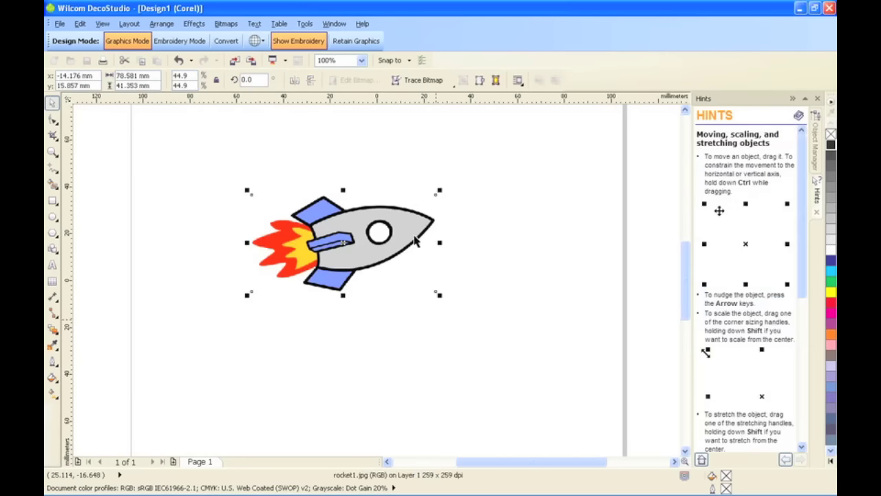
pyautogui.click(362, 62)
pyautogui.click(357, 75)
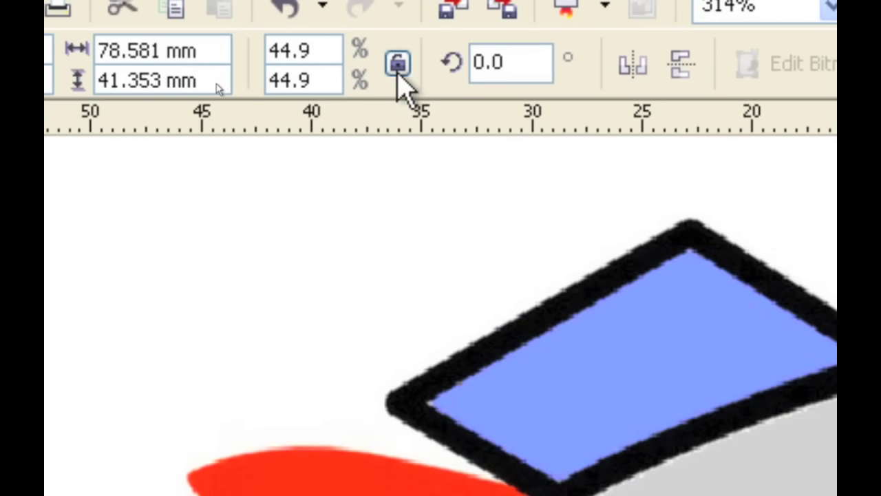
# Step: Resize the image proportionally to 70 mm wide with Lock ratio on
pyautogui.click(400, 66)
pyautogui.moveTo(223, 53); pyautogui.dragTo(98, 52)
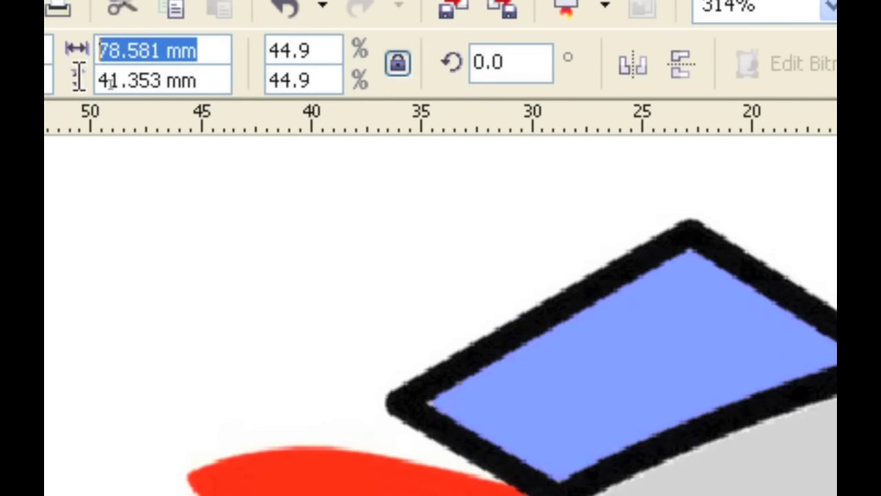
pyautogui.write('70')
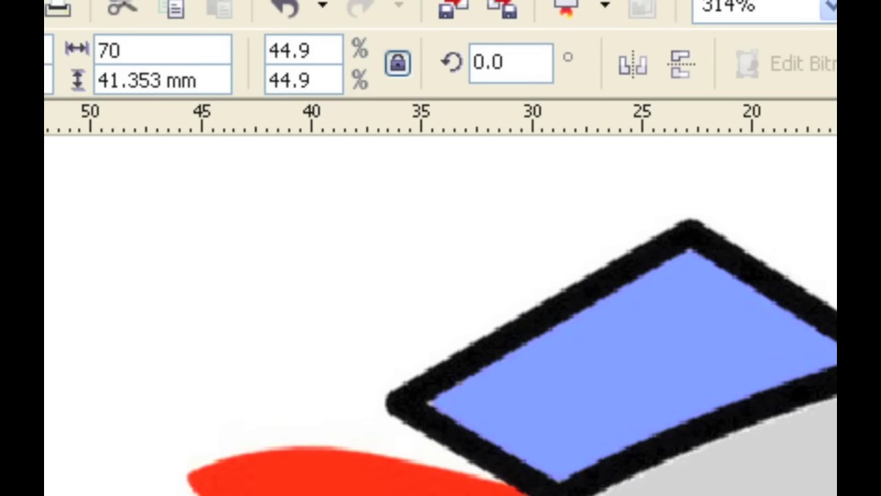
pyautogui.press('Return')
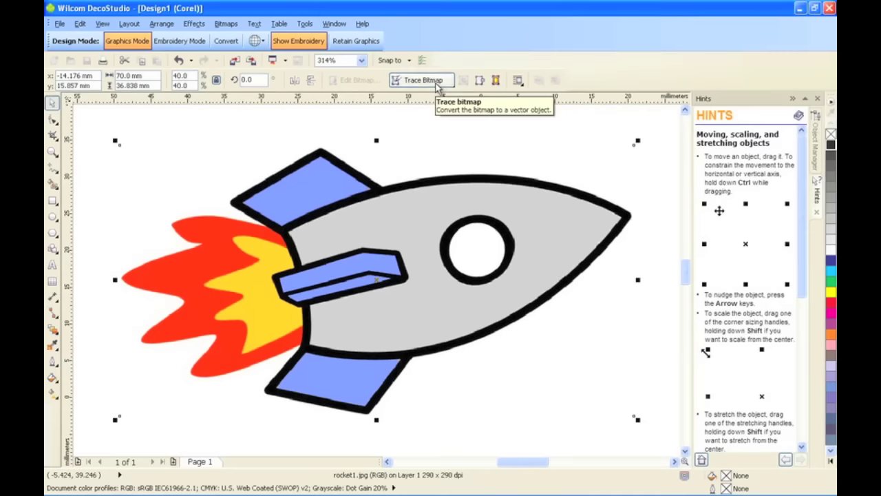
# Step: Outline-trace the rocket as a Low Quality Image, inspect the fin and flame preview, and accept
pyautogui.click(435, 81)
pyautogui.moveTo(441, 124)
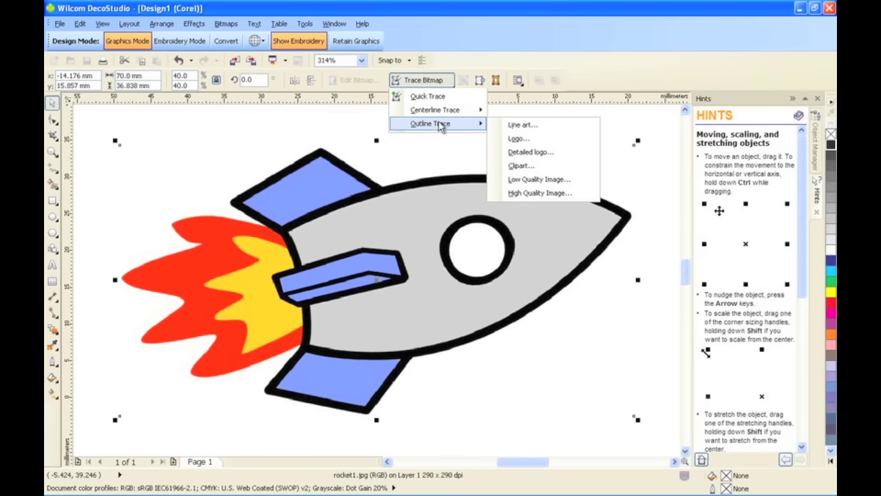
pyautogui.click(521, 181)
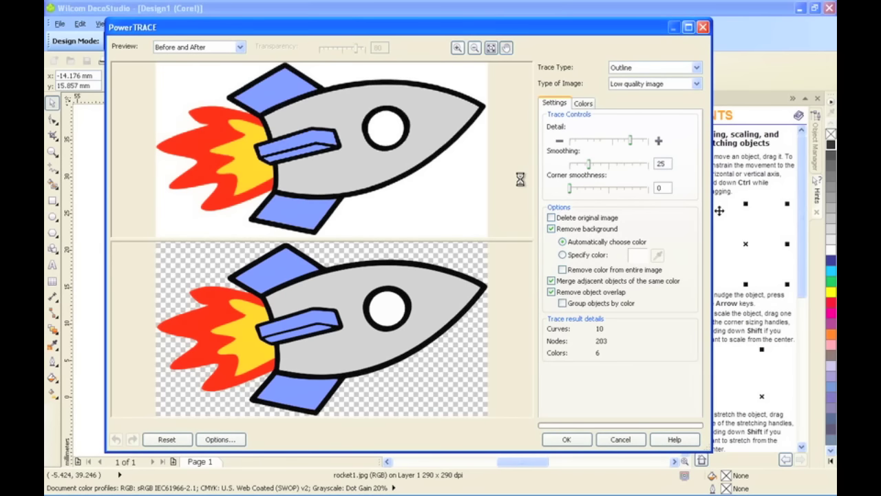
pyautogui.click(457, 48)
pyautogui.click(264, 159)
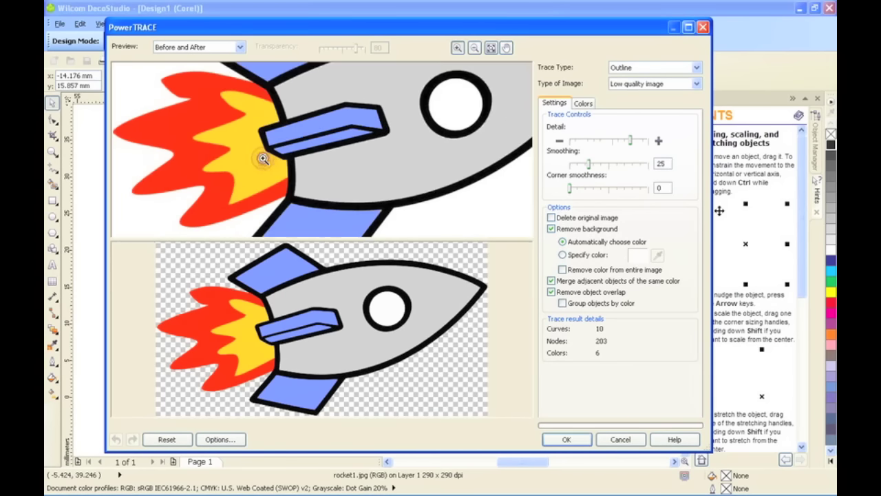
pyautogui.click(327, 131)
pyautogui.click(333, 132)
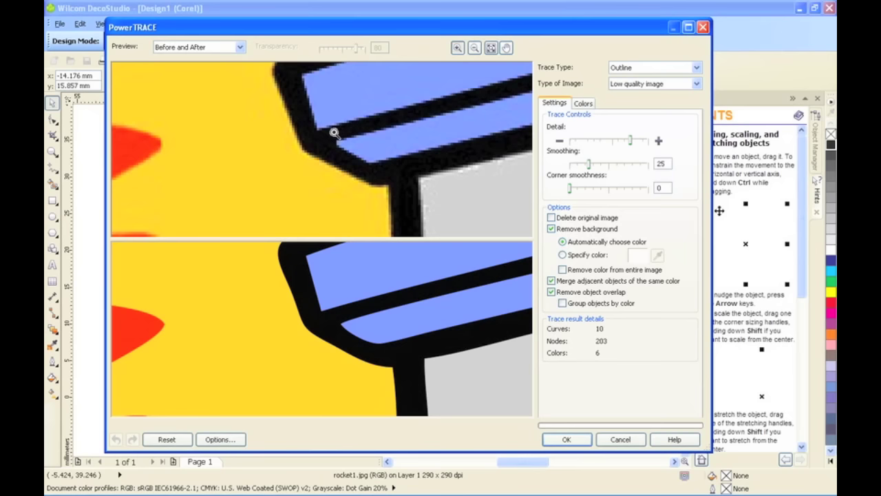
pyautogui.click(489, 50)
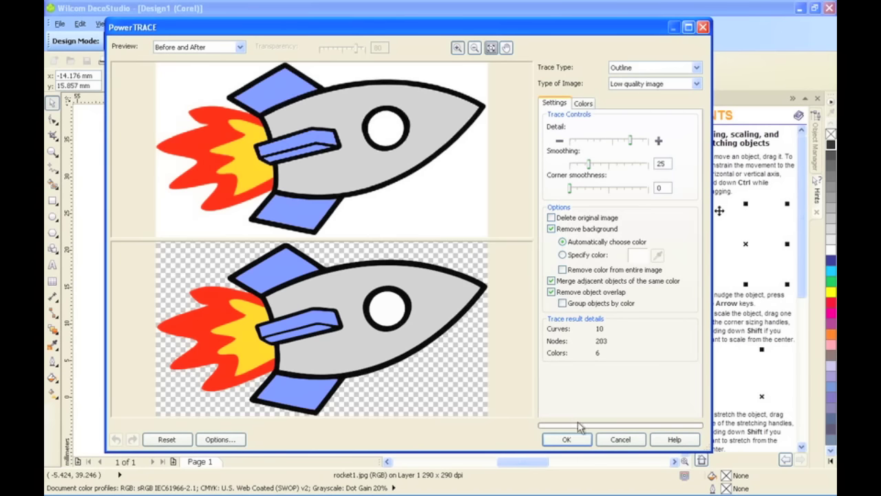
pyautogui.click(565, 439)
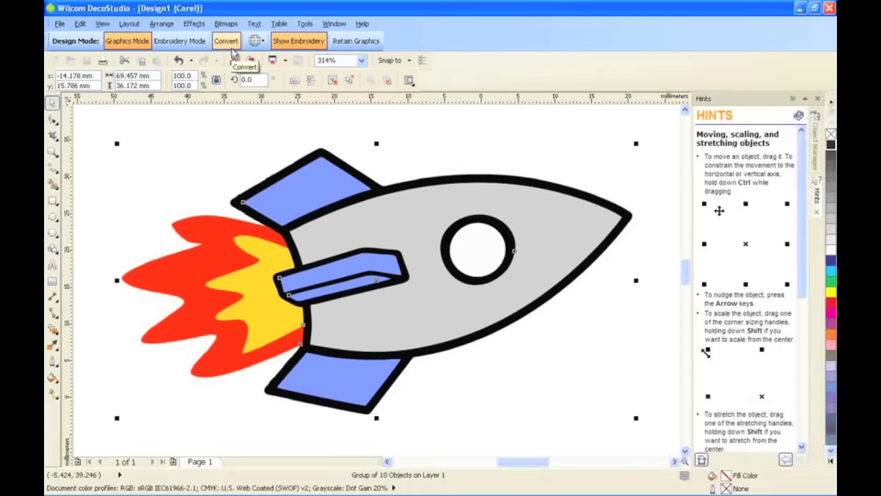
# Step: Convert the traced rocket artwork into embroidery stitches
pyautogui.click(231, 48)
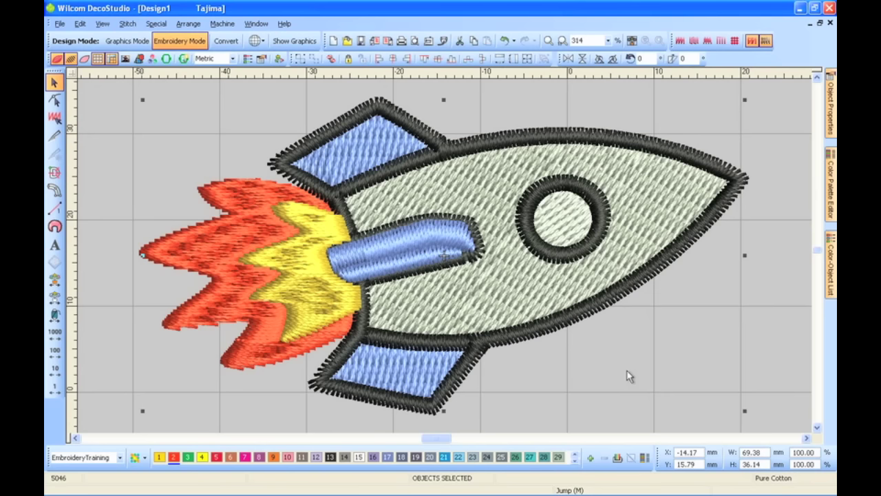
# Step: Drag the black colour 33 block to the bottom of the Color-Object List so it stitches last
pyautogui.click(830, 289)
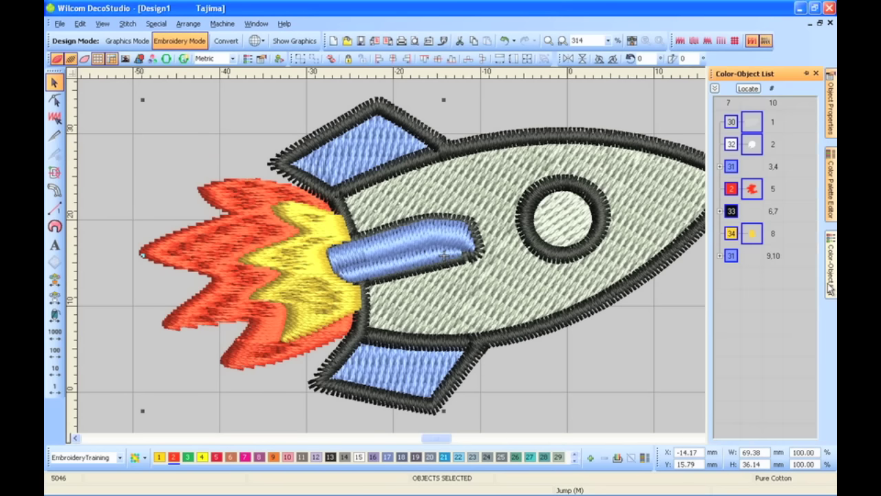
pyautogui.click(761, 348)
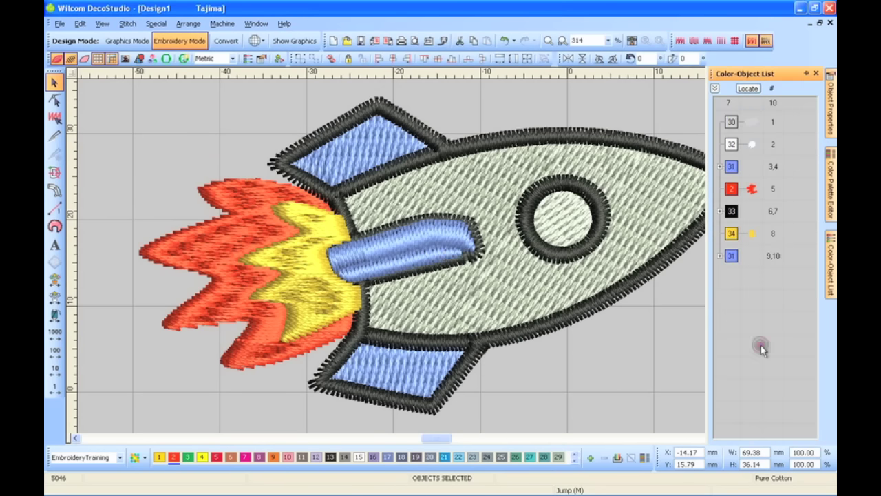
pyautogui.click(732, 213)
pyautogui.moveTo(732, 213); pyautogui.dragTo(734, 271)
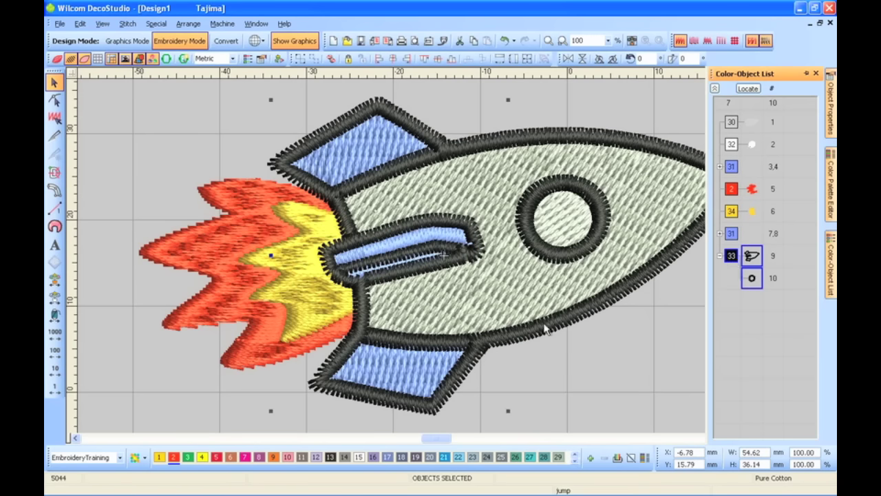
pyautogui.click(141, 367)
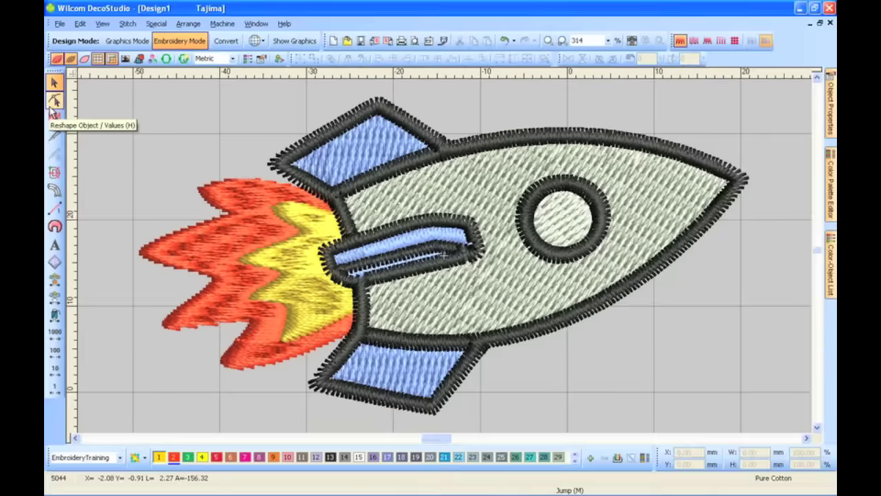
# Step: Reshape the flame, pulling its left tip and lower-left point further outward
pyautogui.click(52, 103)
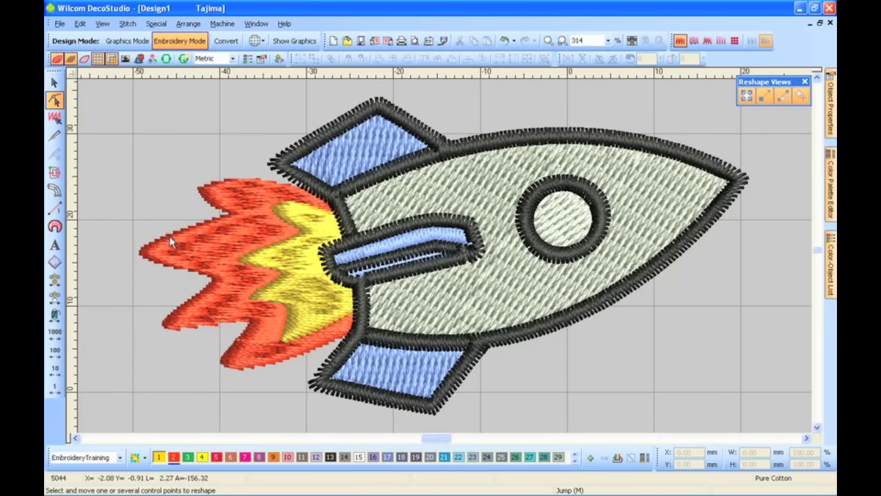
pyautogui.click(169, 236)
pyautogui.moveTo(146, 254); pyautogui.dragTo(106, 258)
pyautogui.moveTo(171, 328); pyautogui.dragTo(135, 337)
# Step: Rework the grey rocket body's fill stitch angle to 111° and turn TrueView off
pyautogui.click(56, 83)
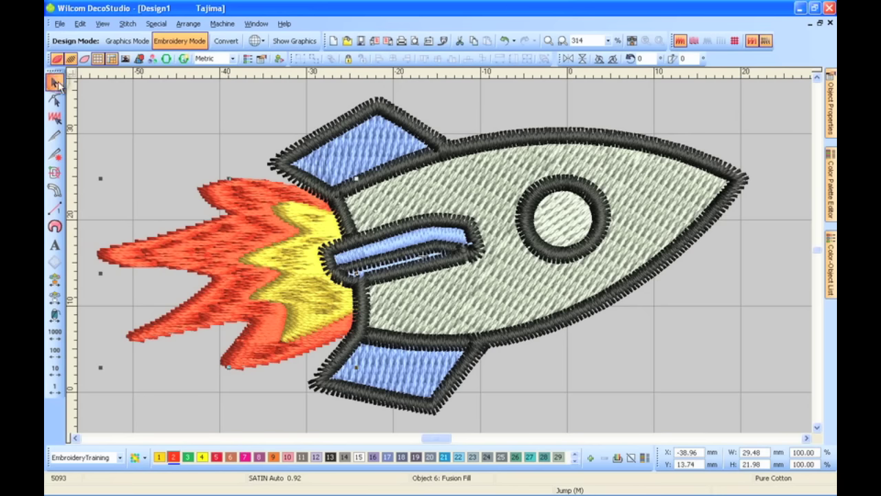
pyautogui.click(474, 204)
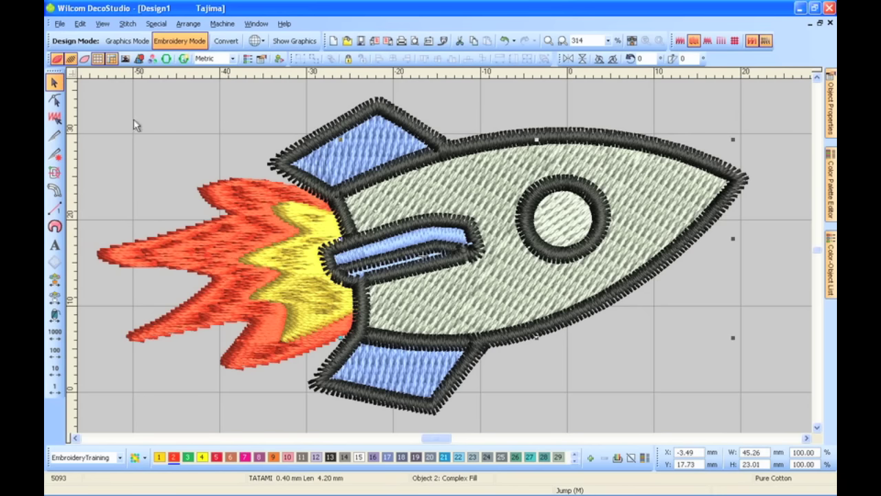
pyautogui.click(54, 100)
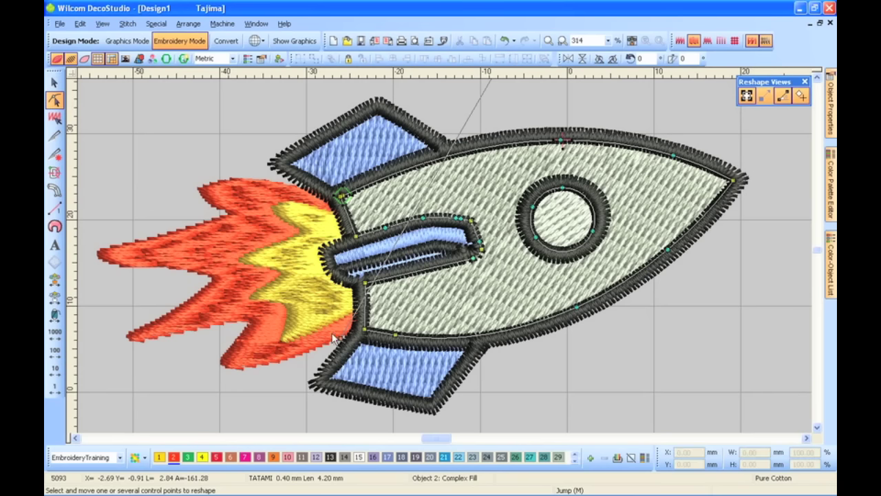
pyautogui.moveTo(364, 329); pyautogui.dragTo(681, 368)
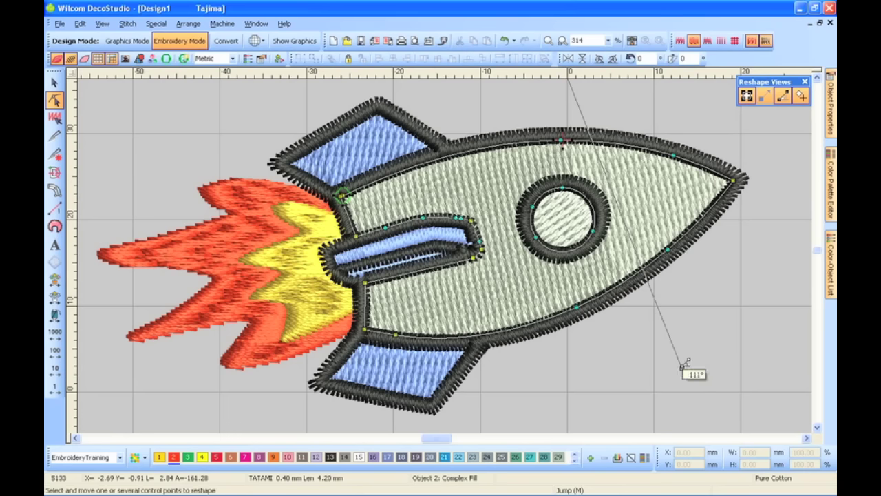
pyautogui.press('t')
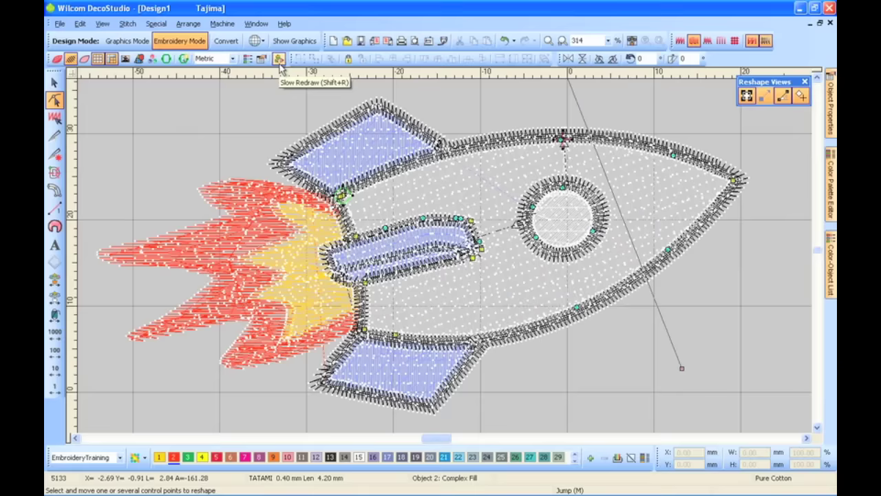
# Step: Replay the stitch-out with Slow Redraw at speed 544, then turn TrueView back on
pyautogui.click(278, 48)
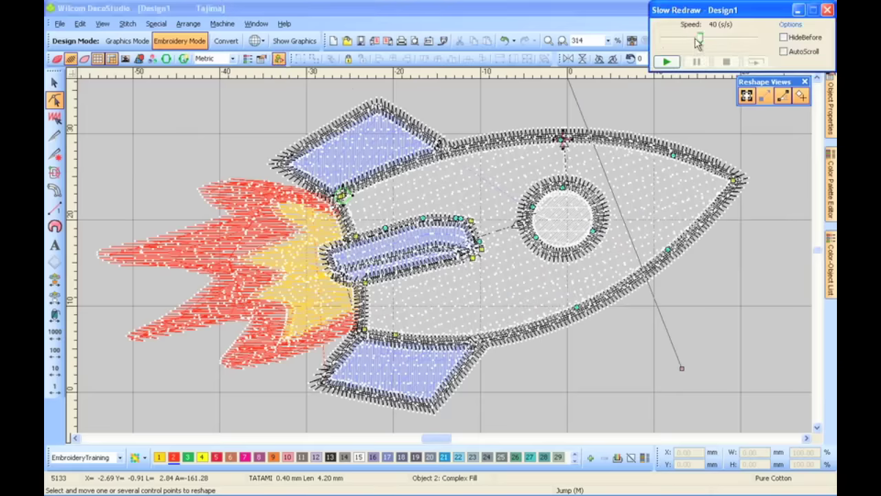
pyautogui.moveTo(697, 42); pyautogui.dragTo(732, 43)
pyautogui.click(668, 63)
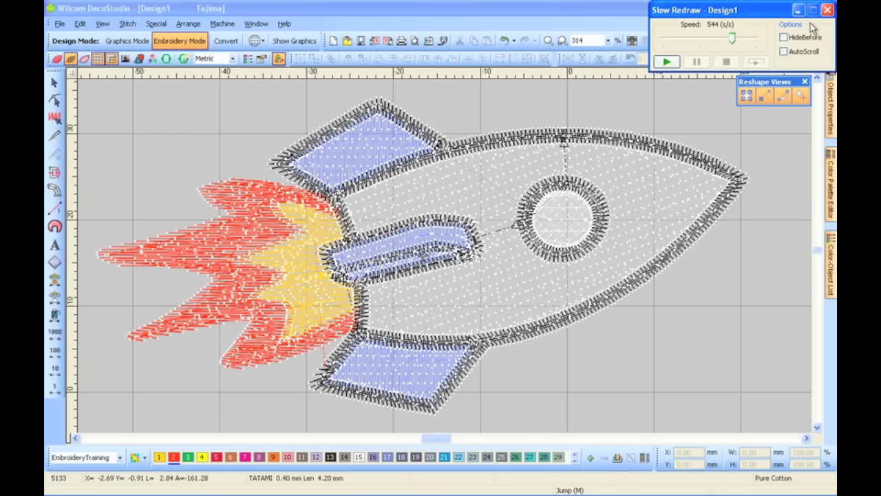
pyautogui.click(827, 10)
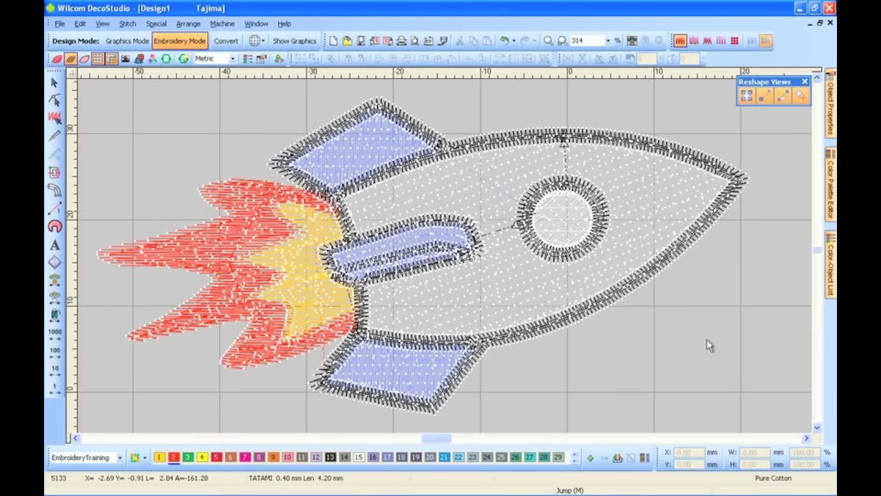
pyautogui.press('t')
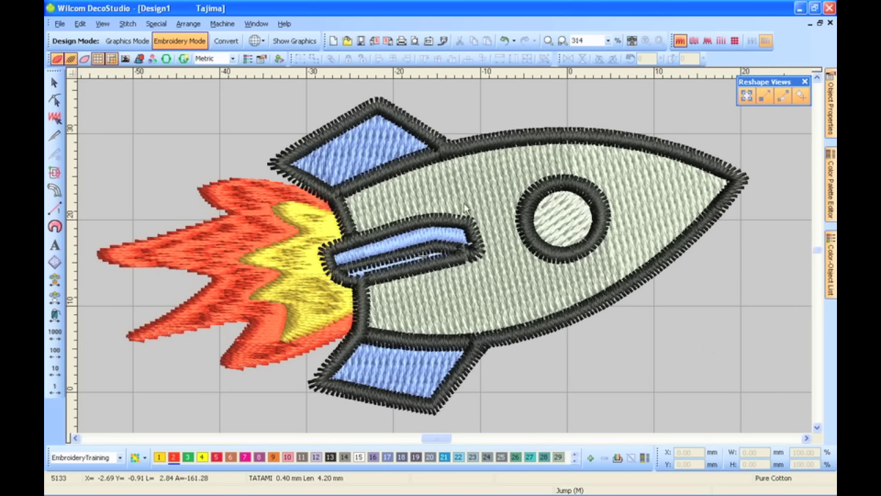
pyautogui.click(60, 23)
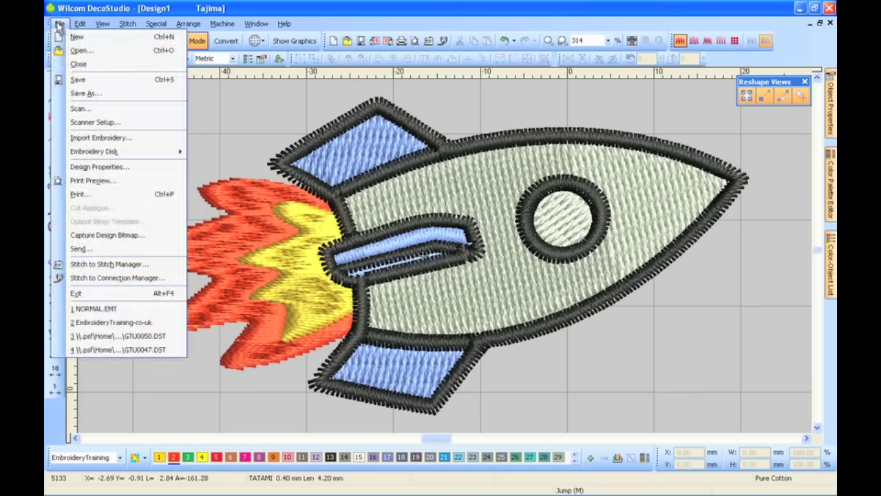
pyautogui.click(112, 94)
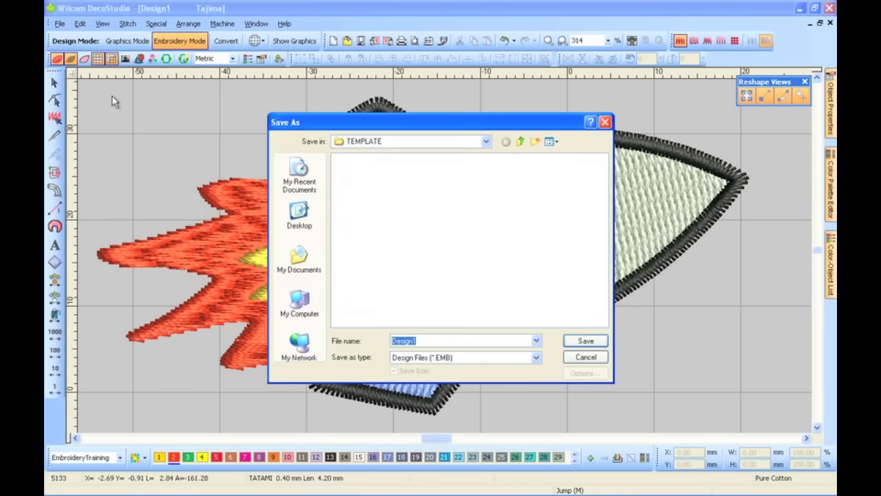
pyautogui.click(507, 357)
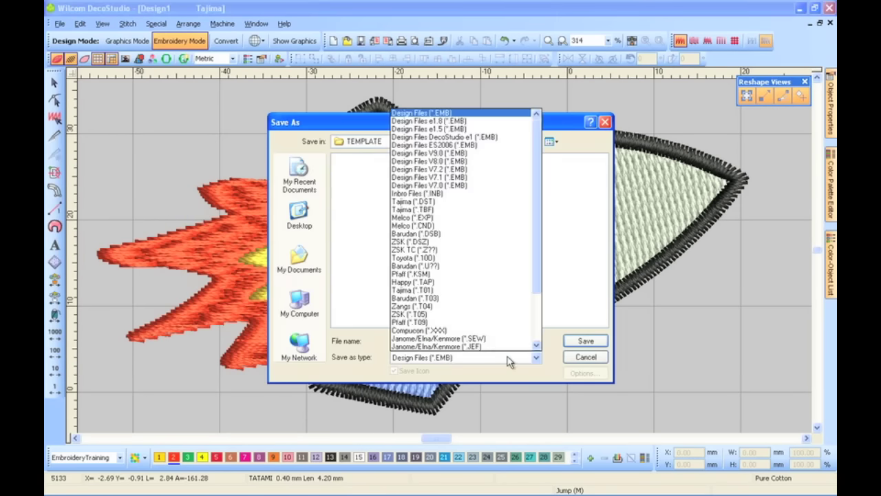
pyautogui.scroll(-3, 509, 362)
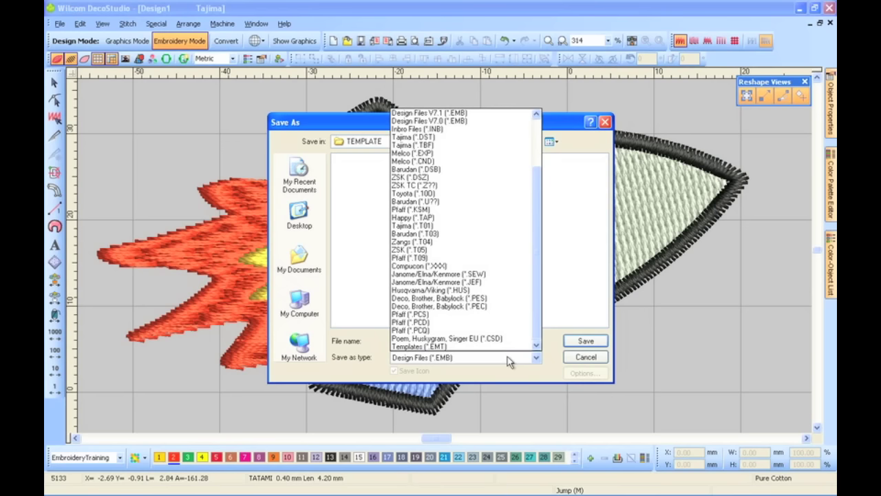
pyautogui.click(586, 359)
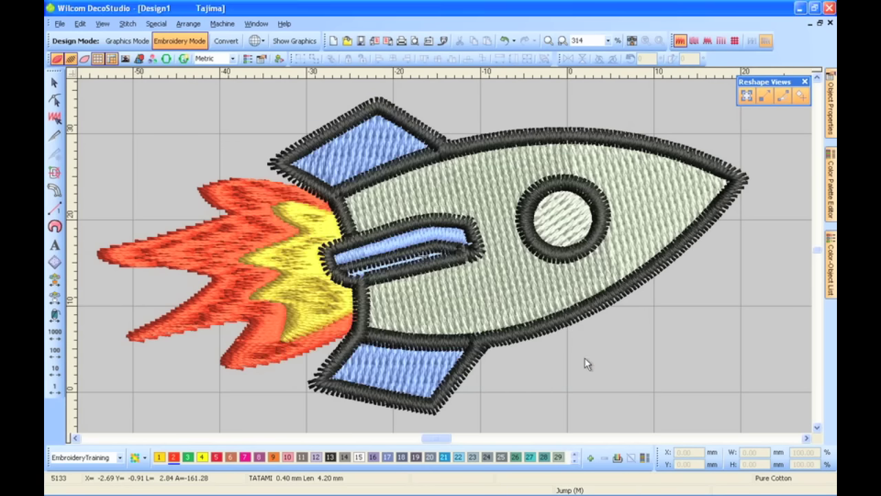